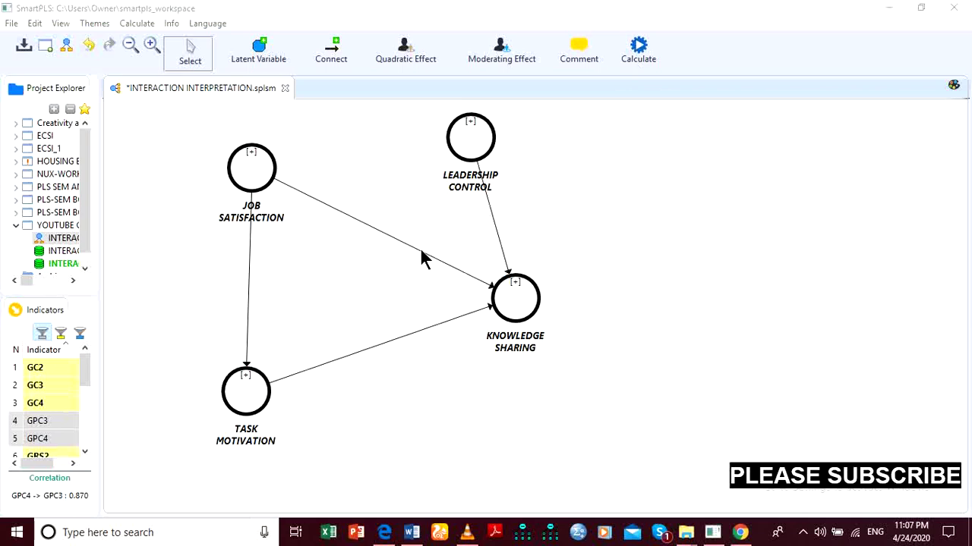
Step: Add a moderating effect on Knowledge Sharing: Leadership Control moderating Job Satisfaction, using product indicators
click(624, 76)
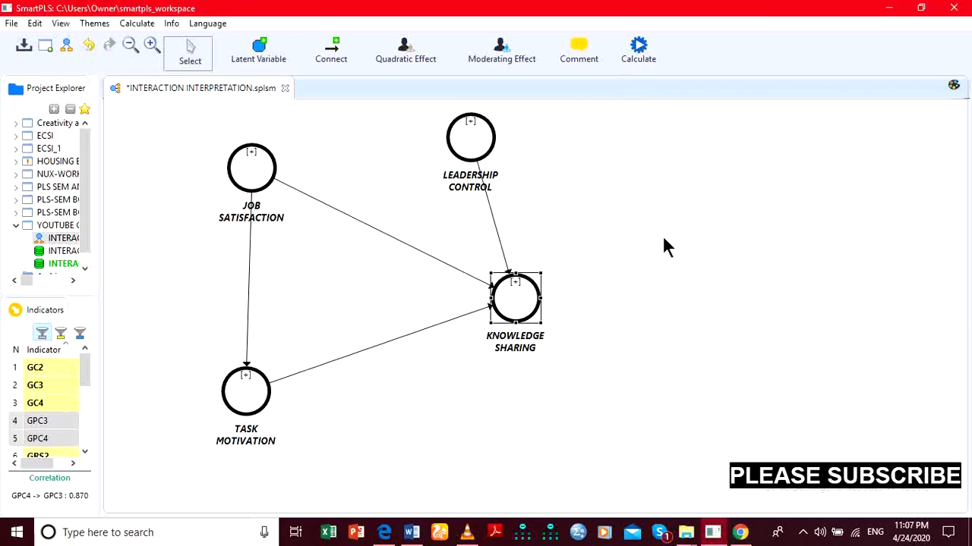
click(663, 238)
right_click(517, 295)
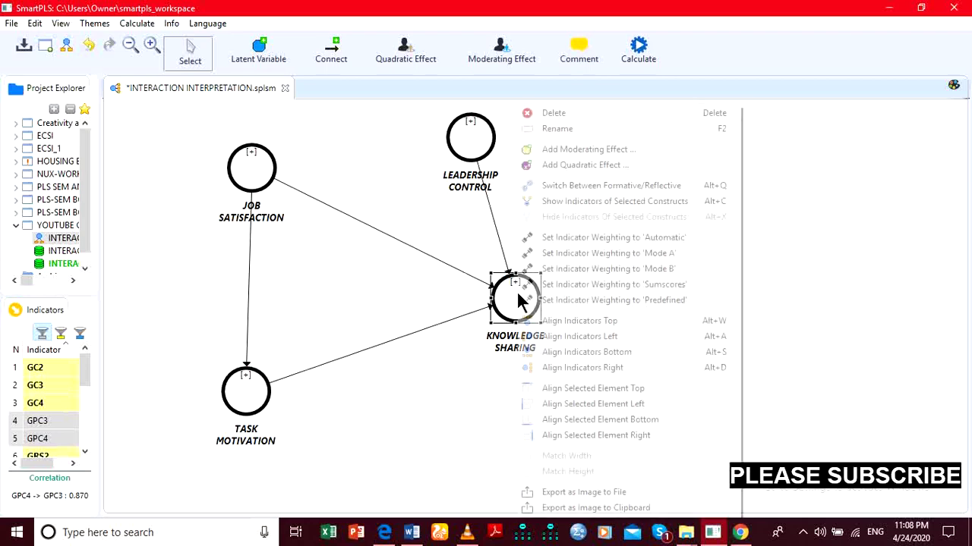
click(567, 158)
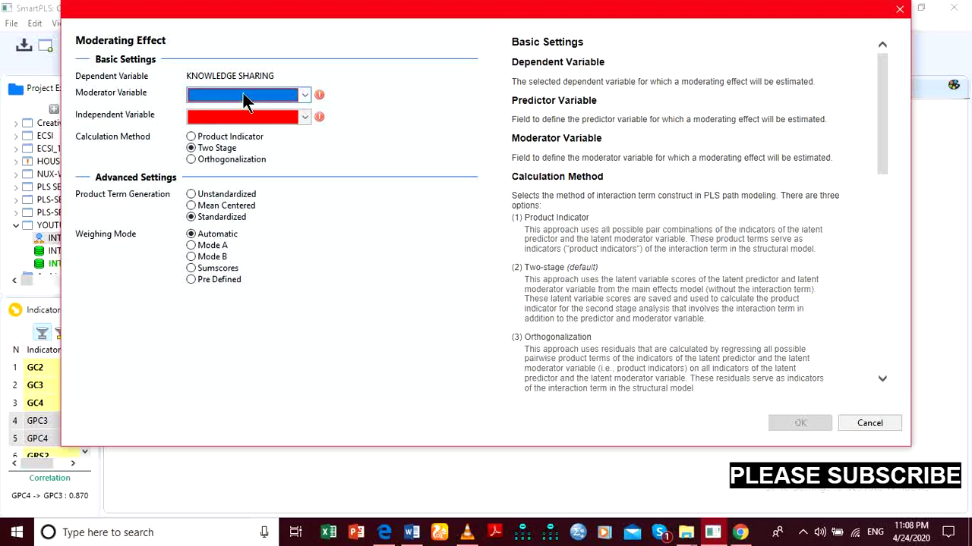
drag(343, 17, 347, 21)
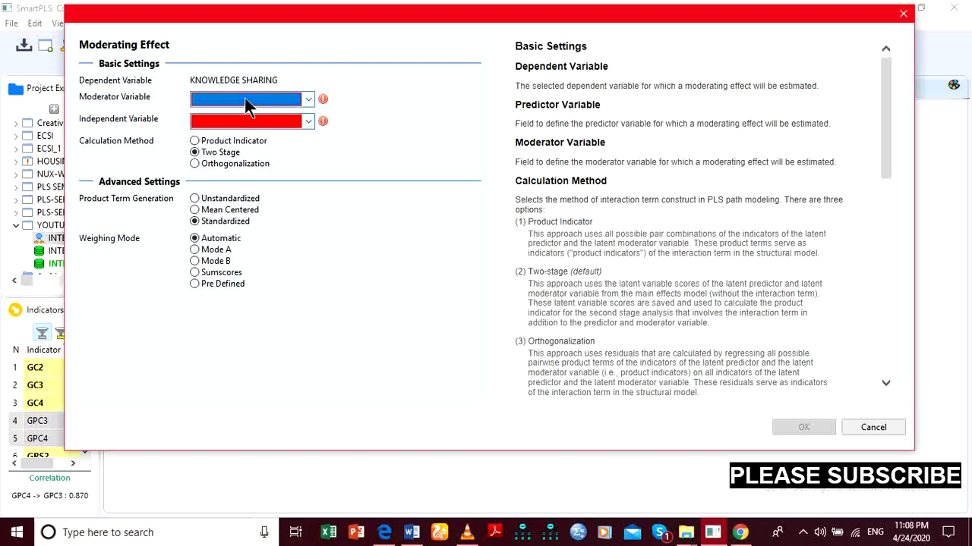
click(246, 106)
click(240, 124)
click(241, 123)
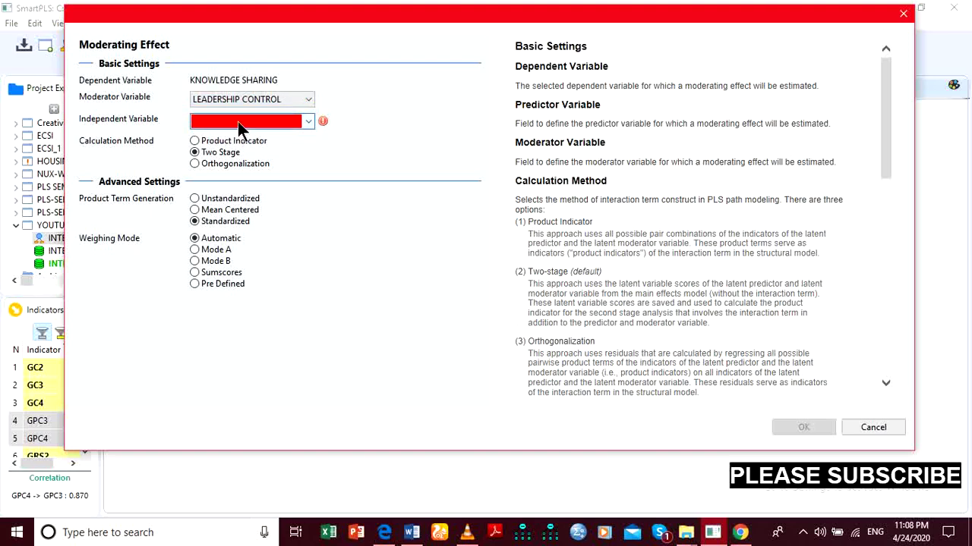
click(240, 126)
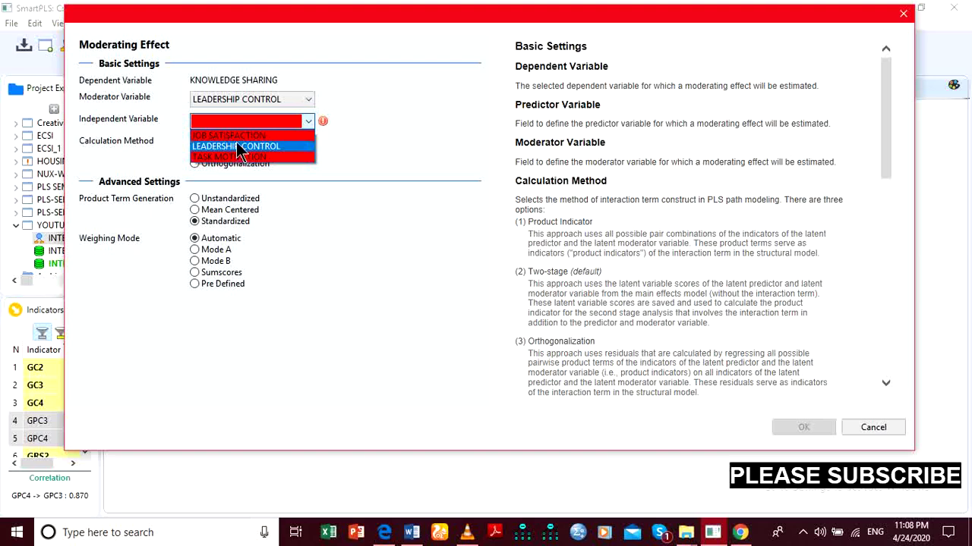
click(231, 135)
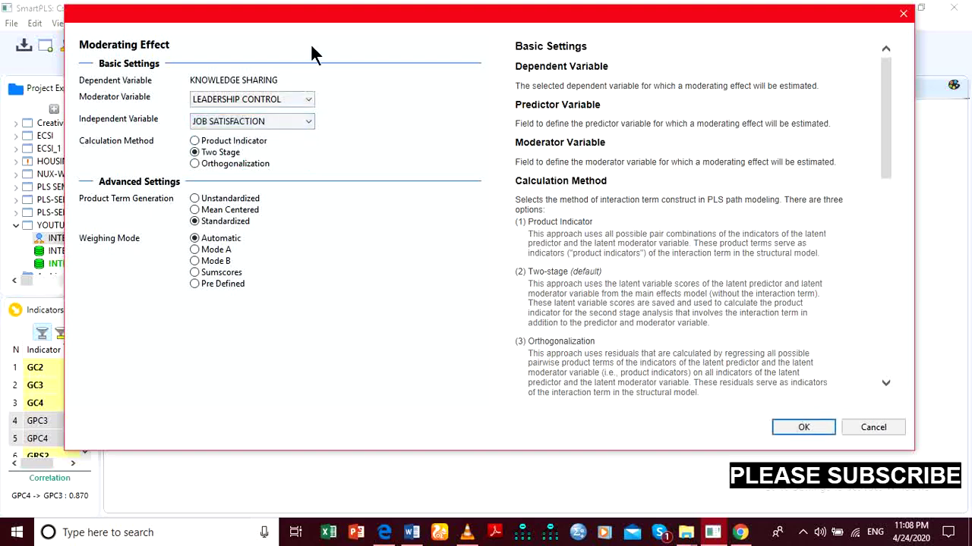
click(241, 142)
click(797, 428)
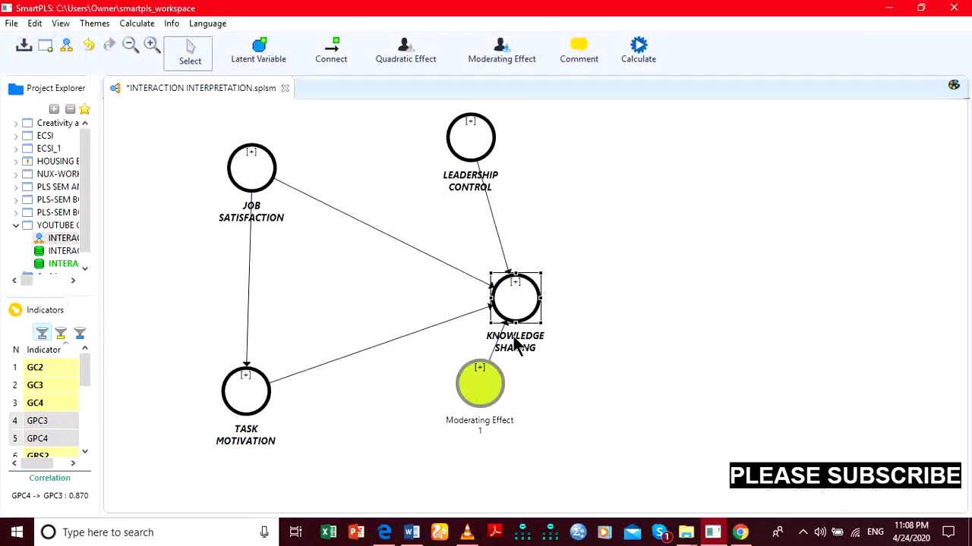
Step: Shift Moderating Effect 1 down-left, then add Leadership Control × Task Motivation (product indicator), placed top right
mouse_move(478, 393)
drag(476, 387, 394, 423)
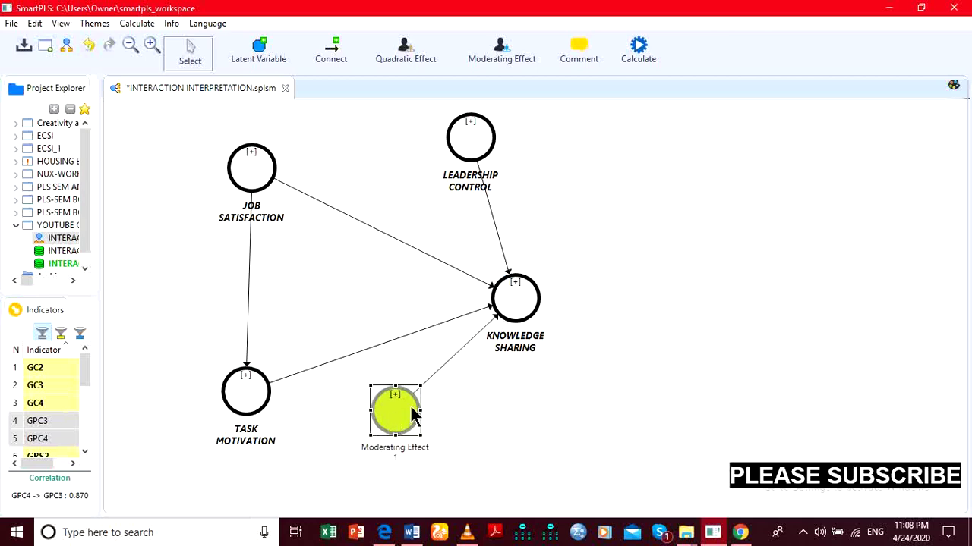
right_click(516, 302)
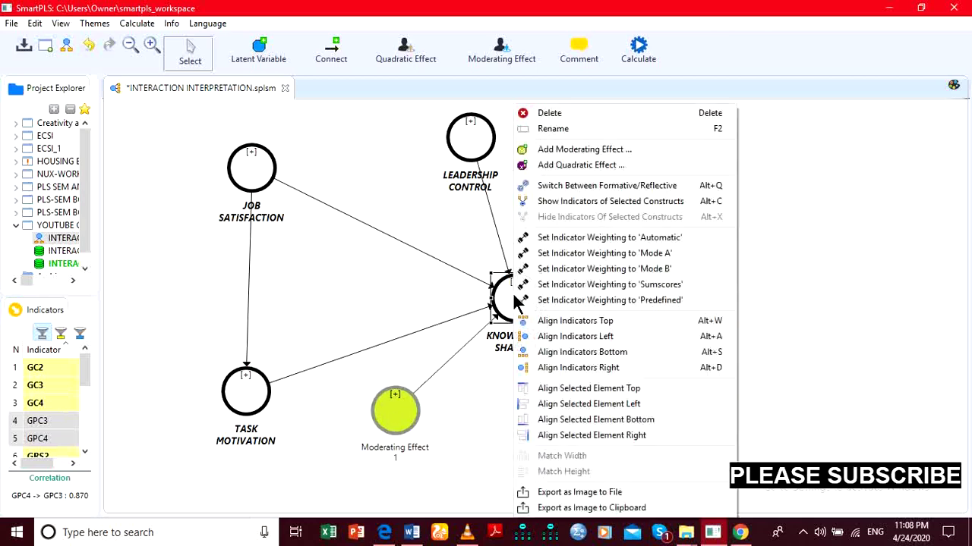
click(599, 149)
click(250, 98)
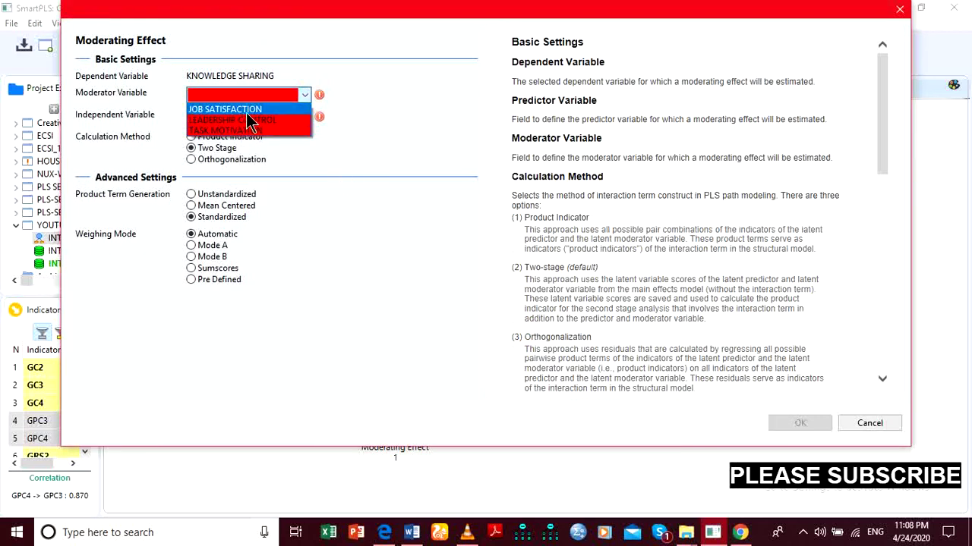
click(252, 121)
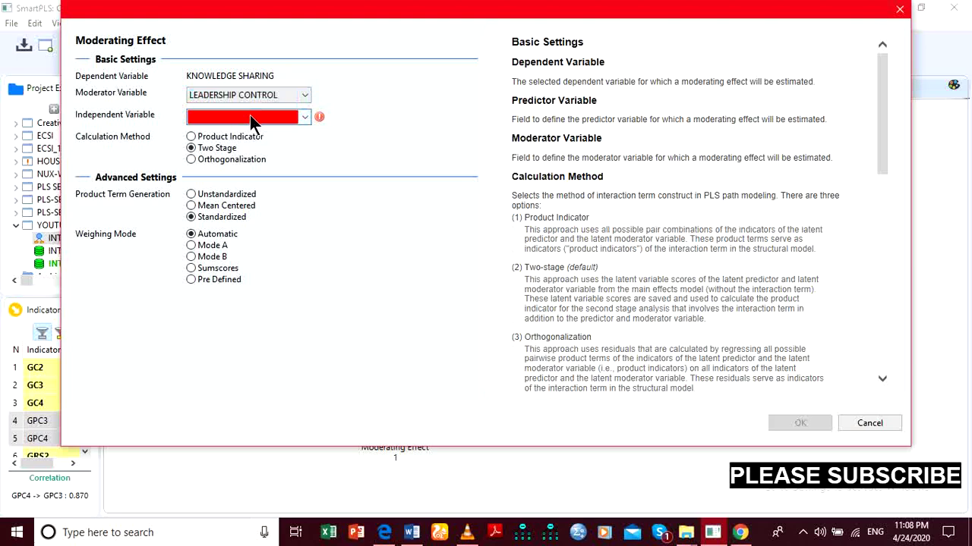
click(252, 120)
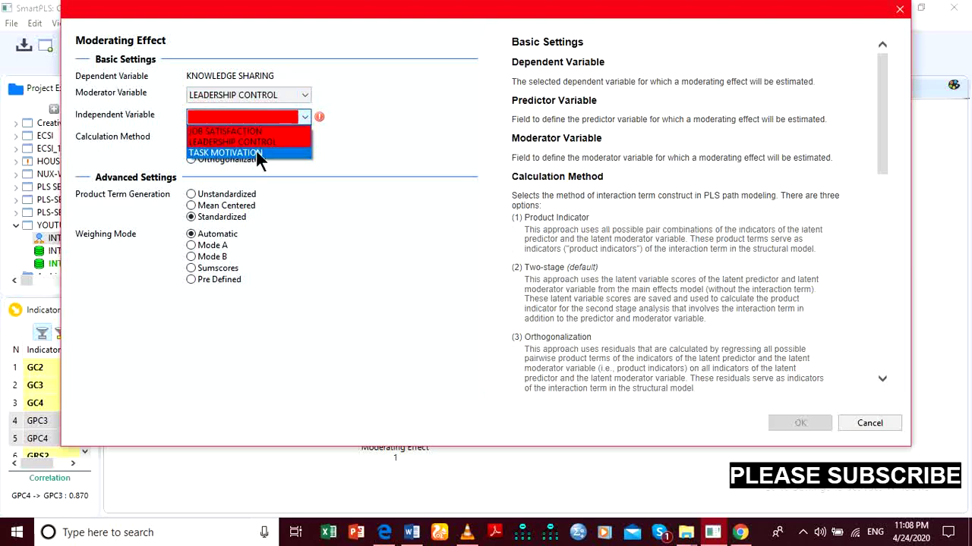
click(255, 152)
click(237, 136)
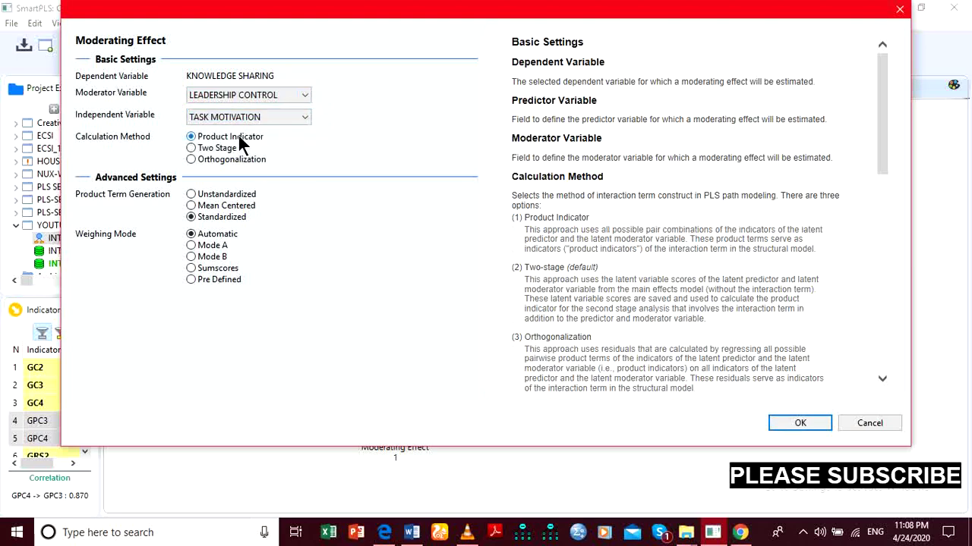
click(800, 423)
drag(444, 446, 628, 196)
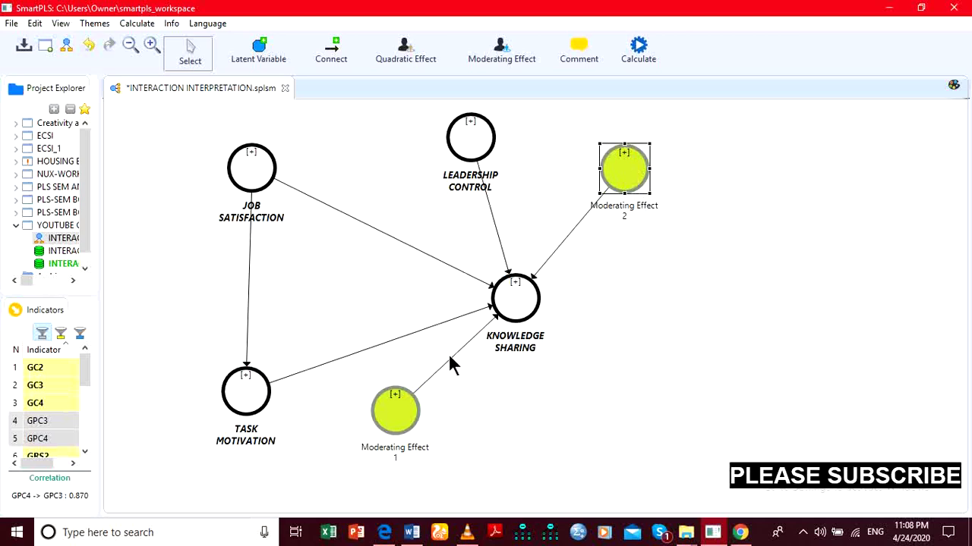
Step: Rename Moderating Effect 2 to LC2
right_click(620, 167)
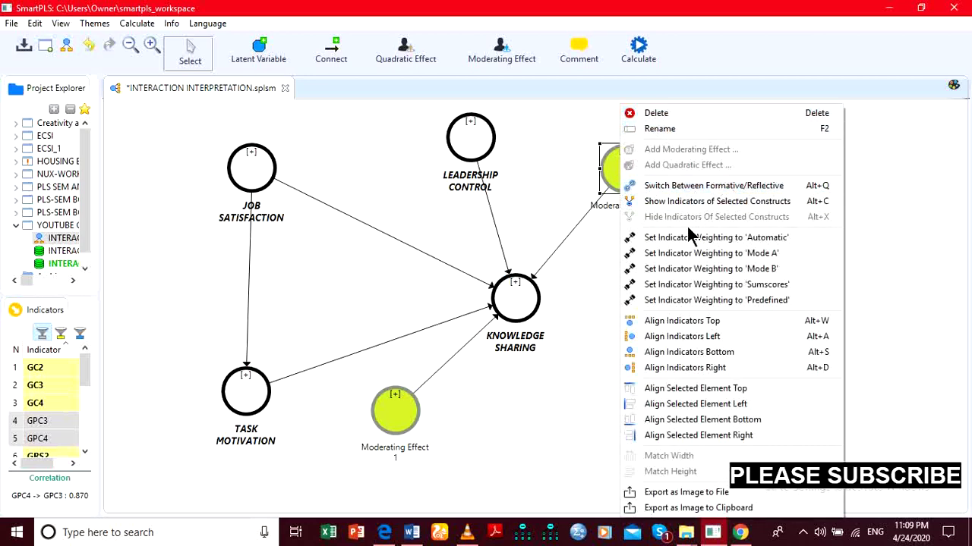
click(673, 129)
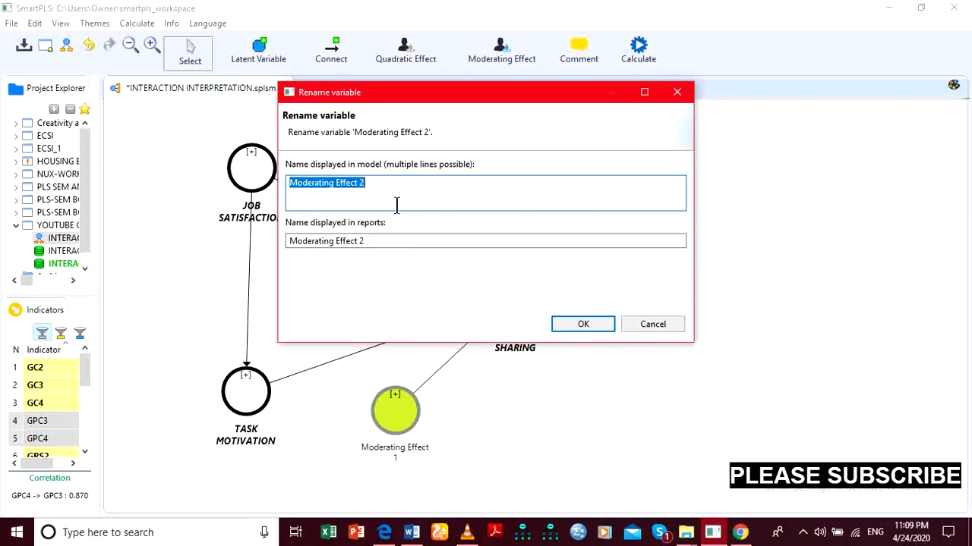
text(LC1)
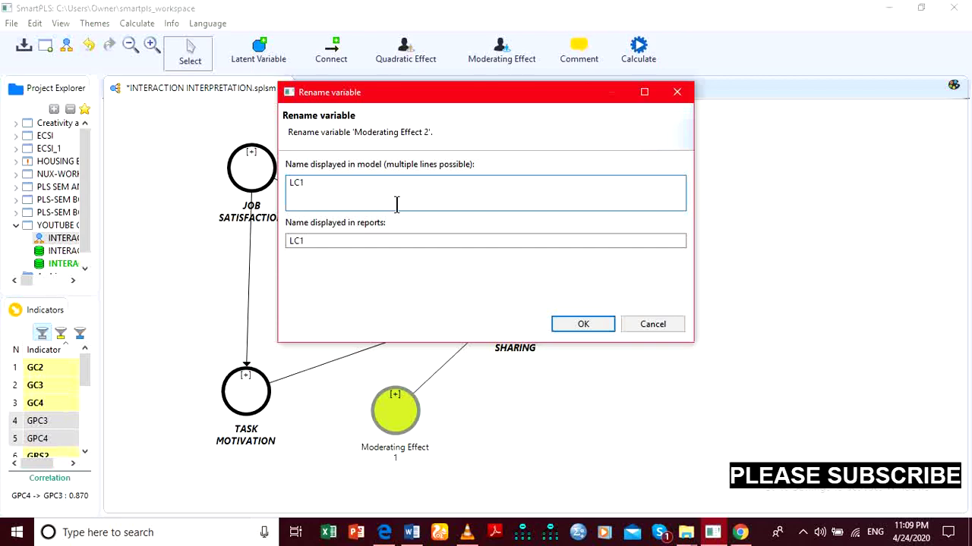
key(BackSpace)
text(2)
click(580, 325)
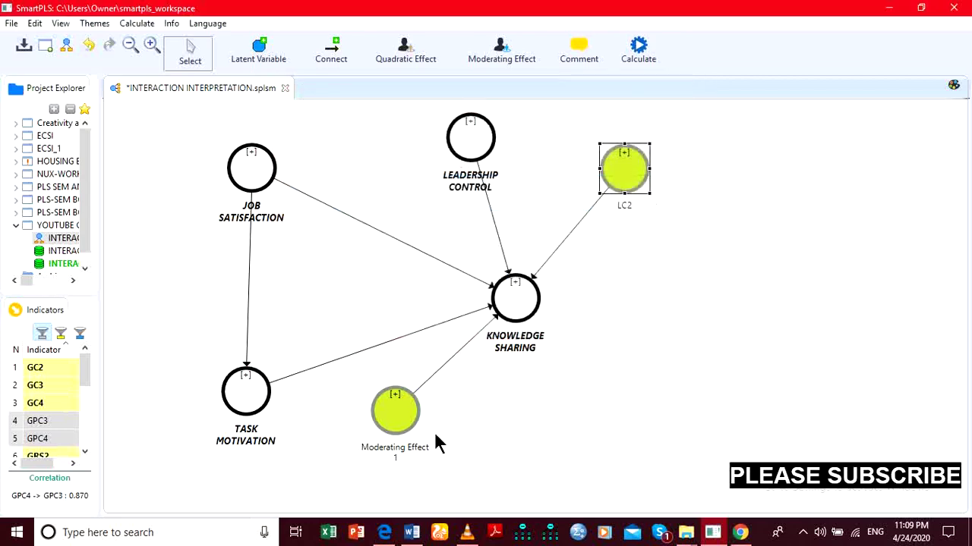
Step: Rename Moderating Effect 1 to LC1
right_click(403, 418)
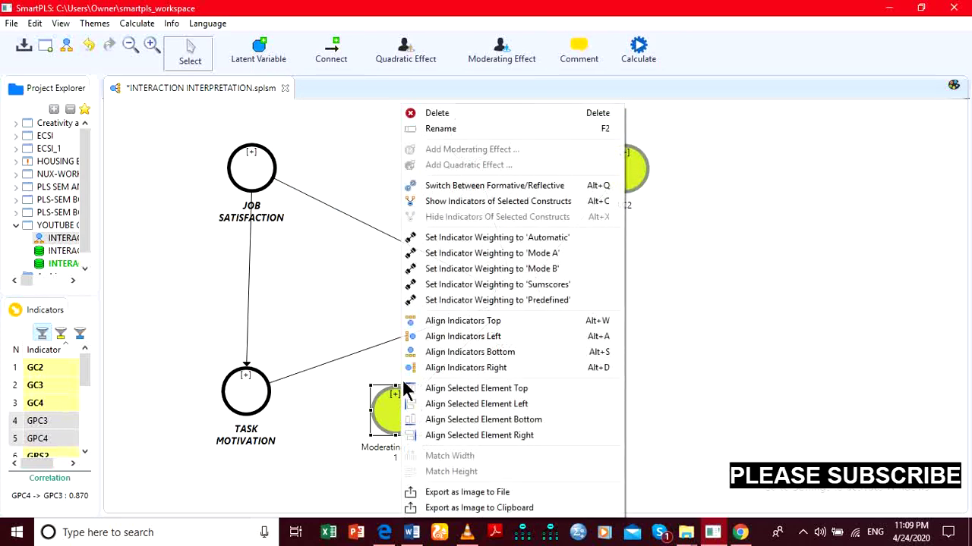
click(471, 129)
text(LC1)
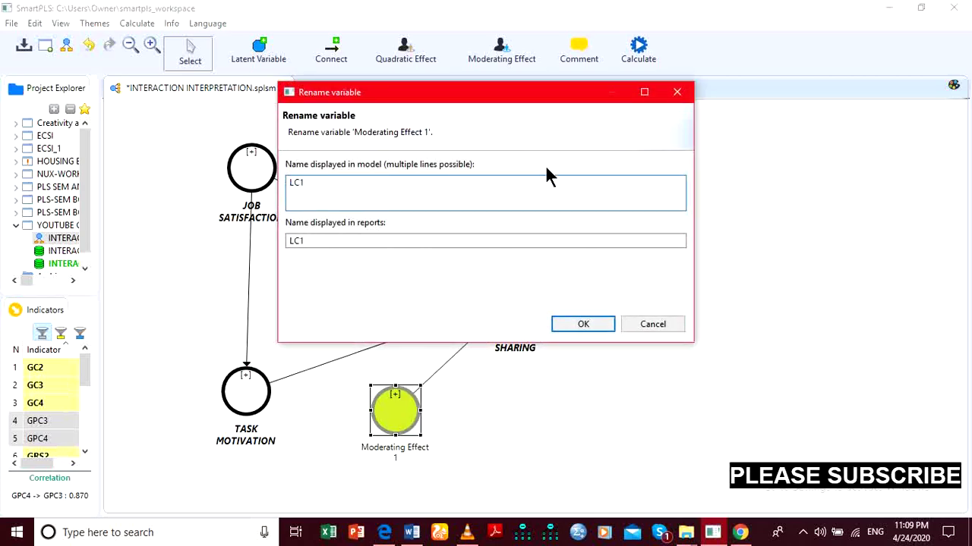
click(593, 326)
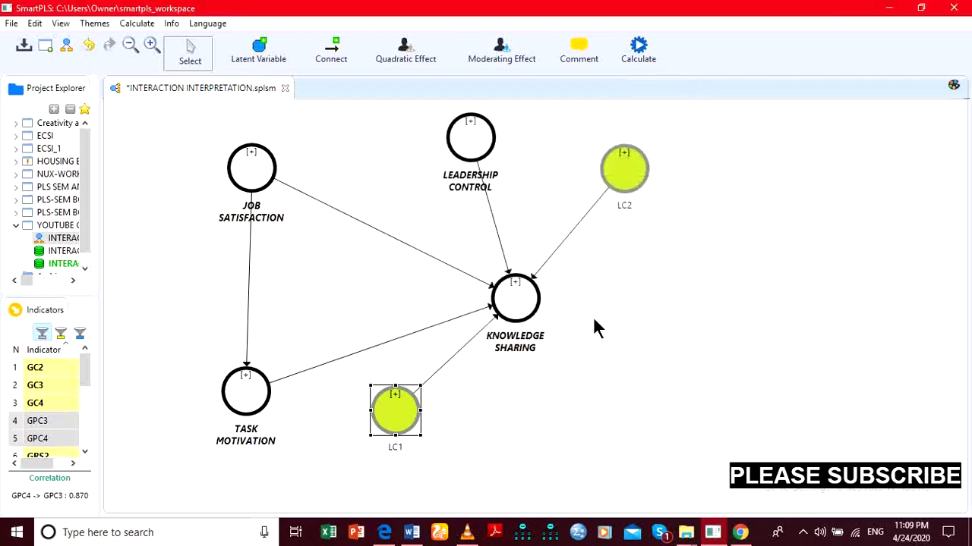
click(643, 300)
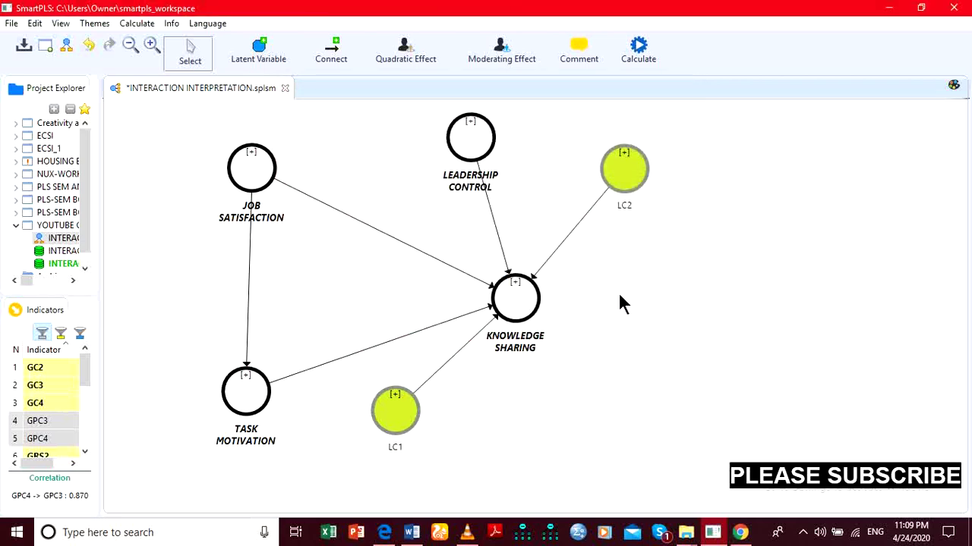
Step: Show the Calculate menu listing PLS Algorithm and Bootstrapping
click(639, 51)
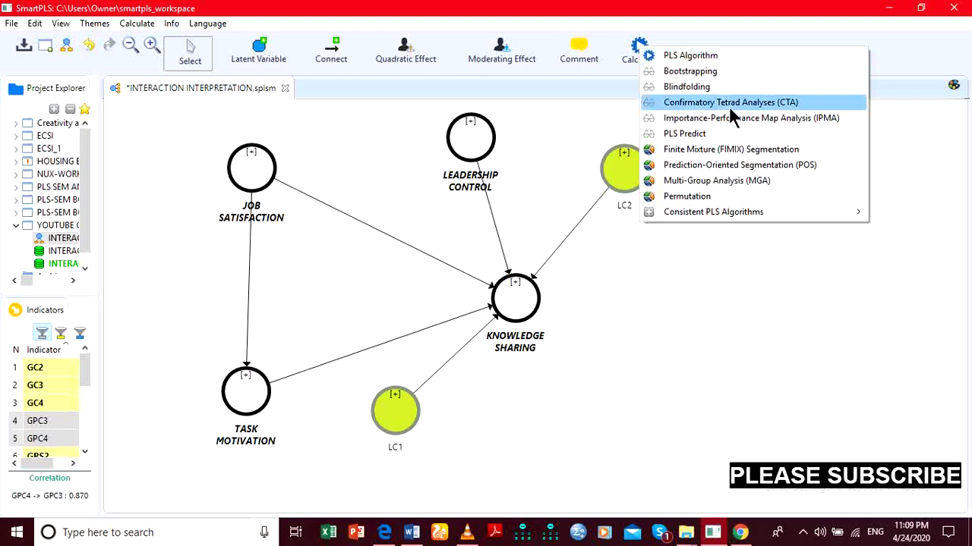
mouse_move(708, 218)
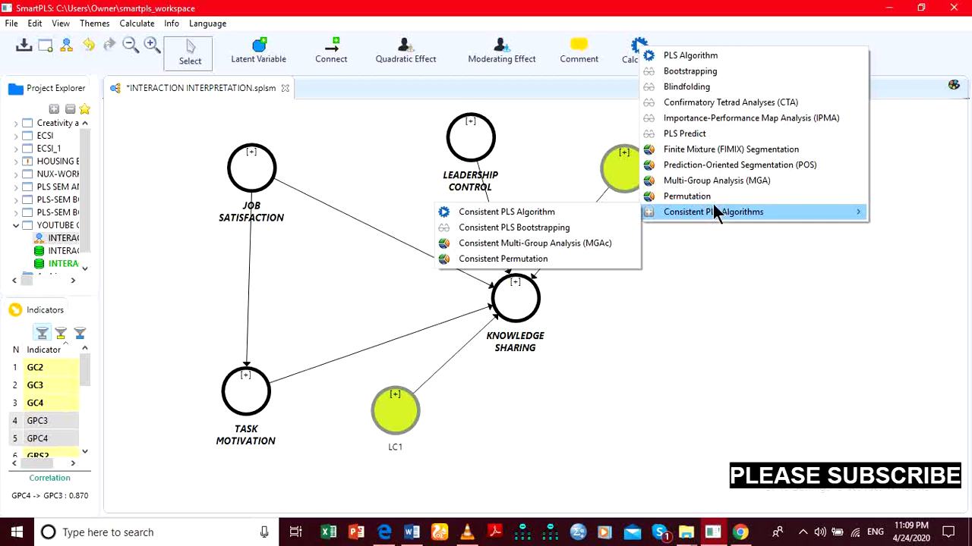
Step: Open the PLS Algorithm settings and set the weighting scheme to Factor
click(704, 57)
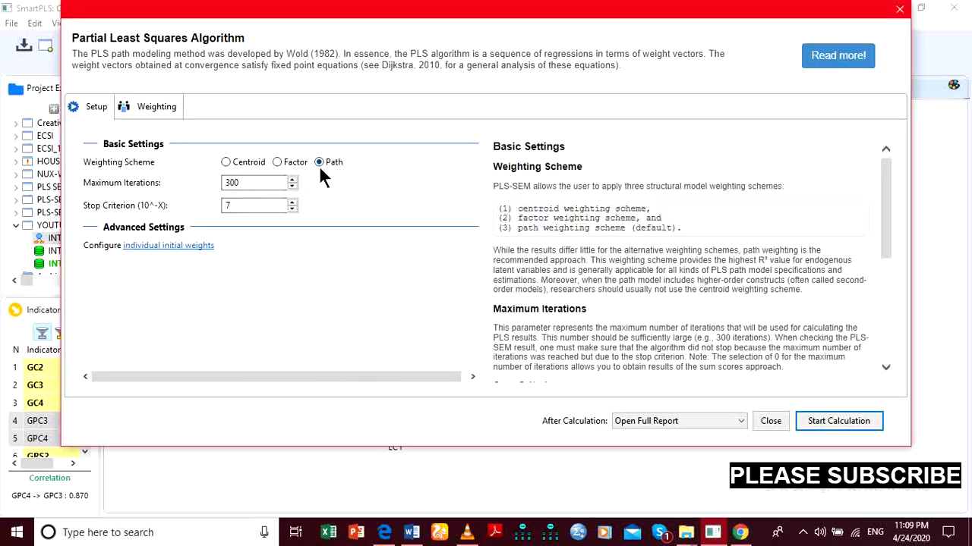
click(278, 162)
click(154, 105)
click(98, 106)
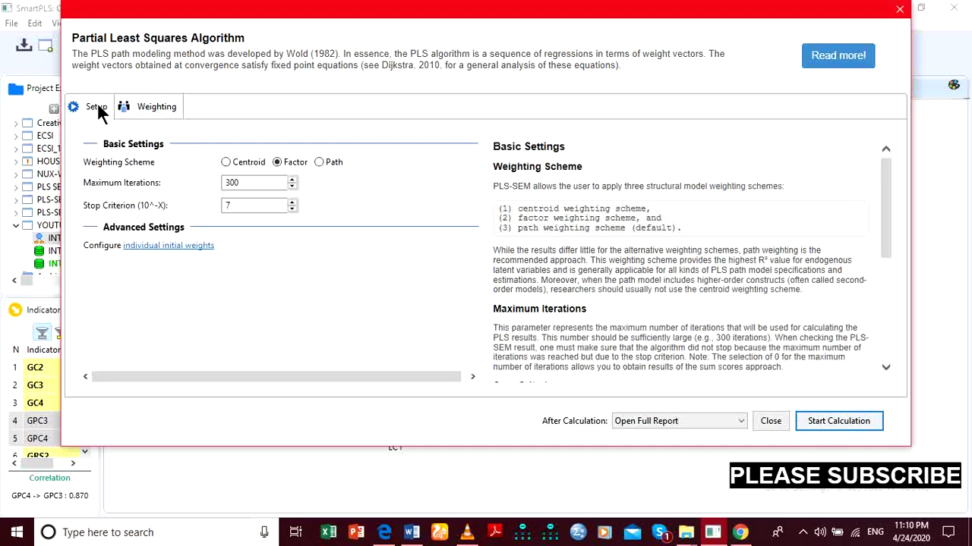